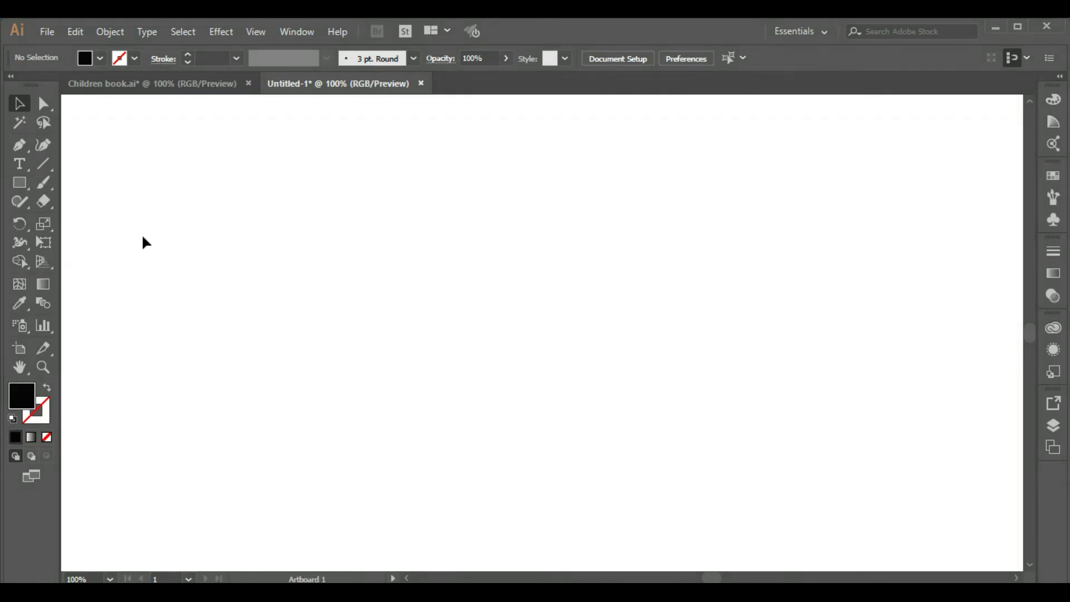
Type the two-word name on the artboard and scale it up to about 99 pt.
{"action": "left_click", "coordinate": [20, 164]}
{"action": "left_click", "coordinate": [418, 241]}
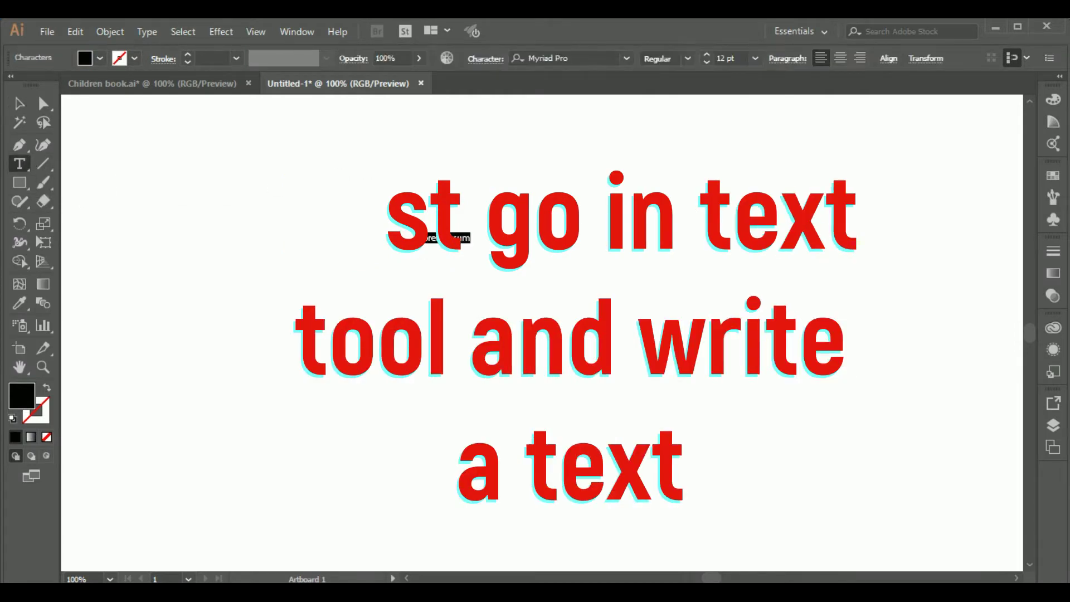
{"action": "type", "text": "A "}
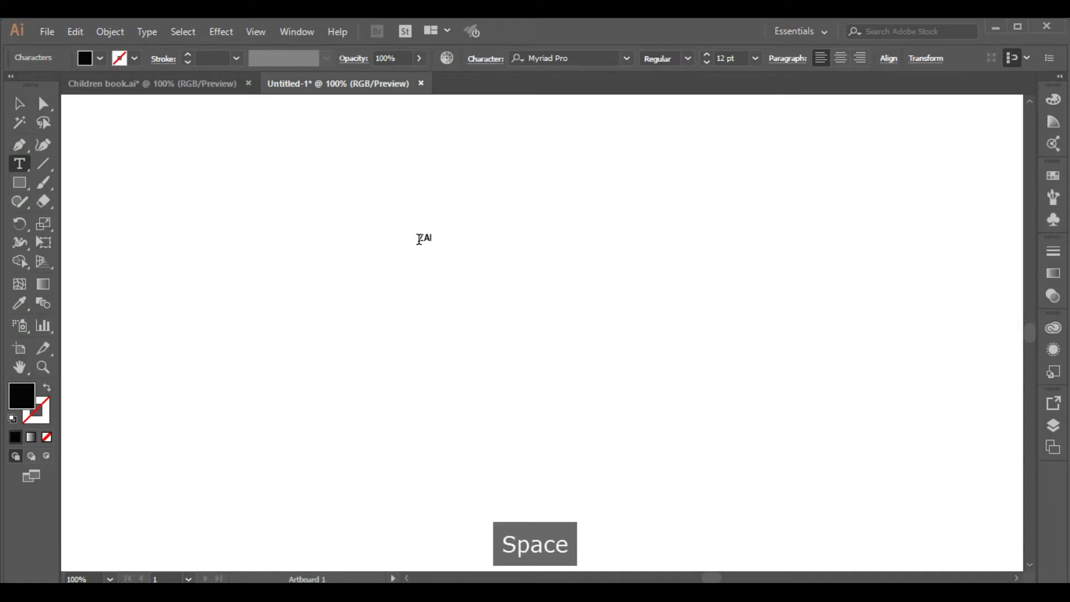
{"action": "type", "text": "N KAMRAN"}
{"action": "left_click", "coordinate": [17, 109]}
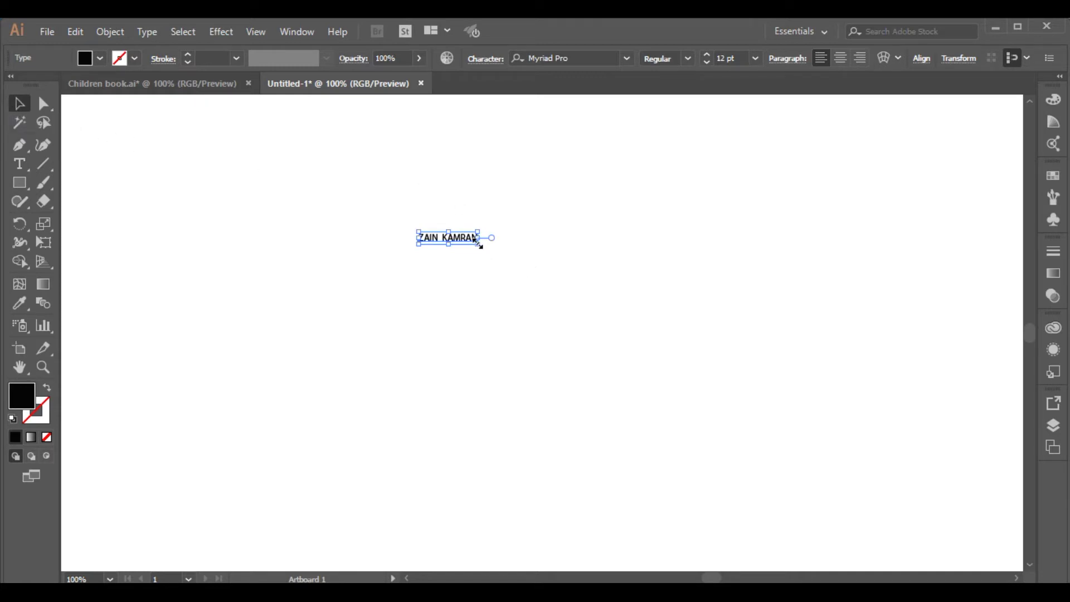
{"action": "left_click_drag", "start_coordinate": [478, 241], "coordinate": [692, 412]}
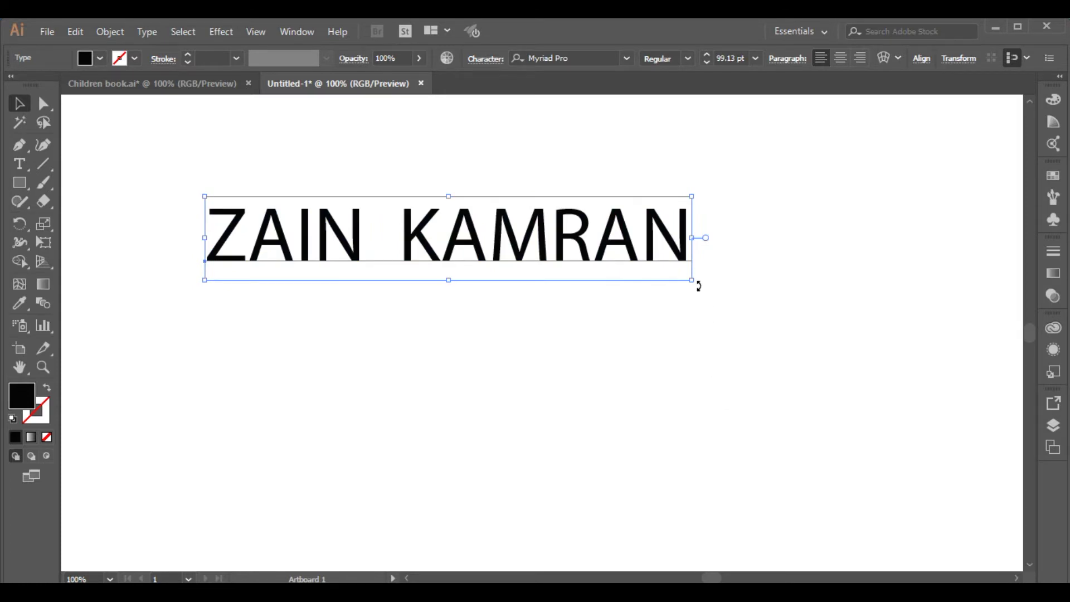
Tilt the name text to about 356 degrees and position it near the artboard's middle.
{"action": "mouse_move", "coordinate": [698, 286]}
{"action": "left_mouse_down"}
{"action": "mouse_move", "coordinate": [733, 232]}
{"action": "mouse_move", "coordinate": [724, 212]}
{"action": "left_mouse_up"}
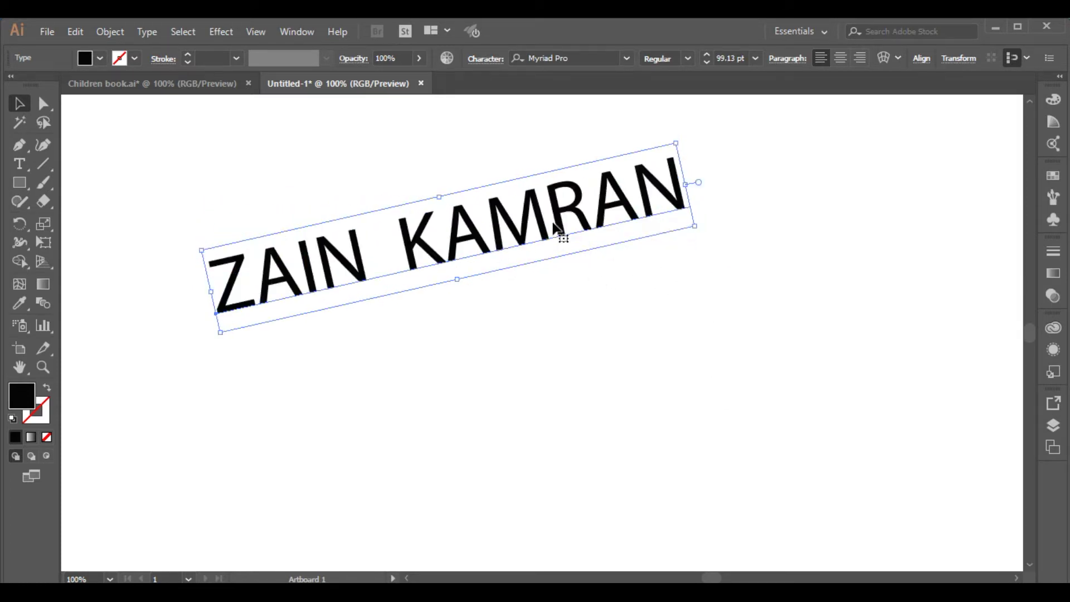
{"action": "left_click_drag", "start_coordinate": [566, 244], "coordinate": [631, 307]}
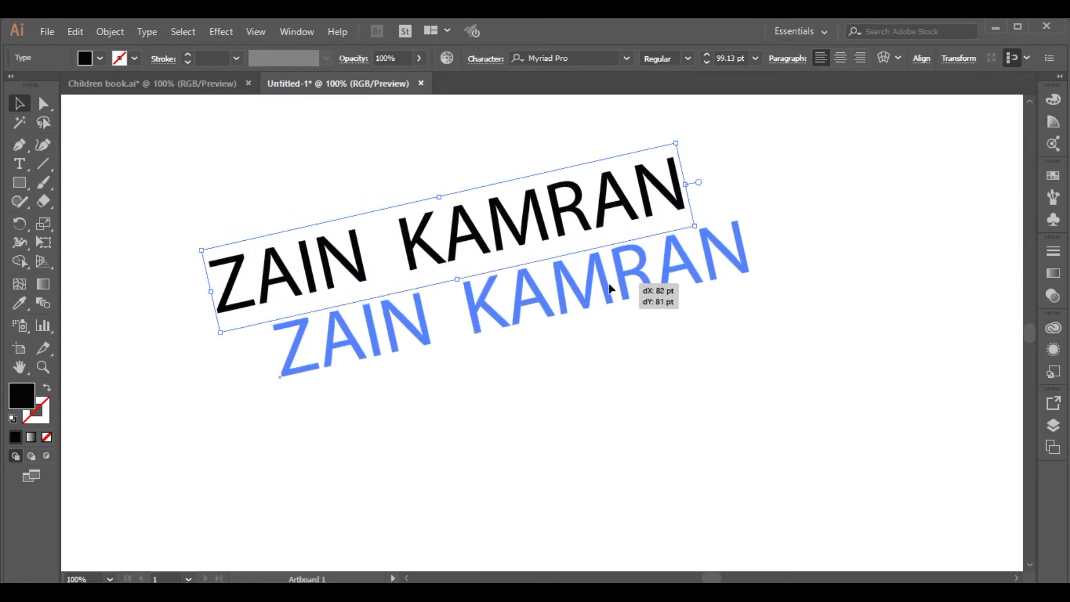
{"action": "left_click", "coordinate": [672, 371]}
{"action": "left_click_drag", "start_coordinate": [651, 288], "coordinate": [634, 321]}
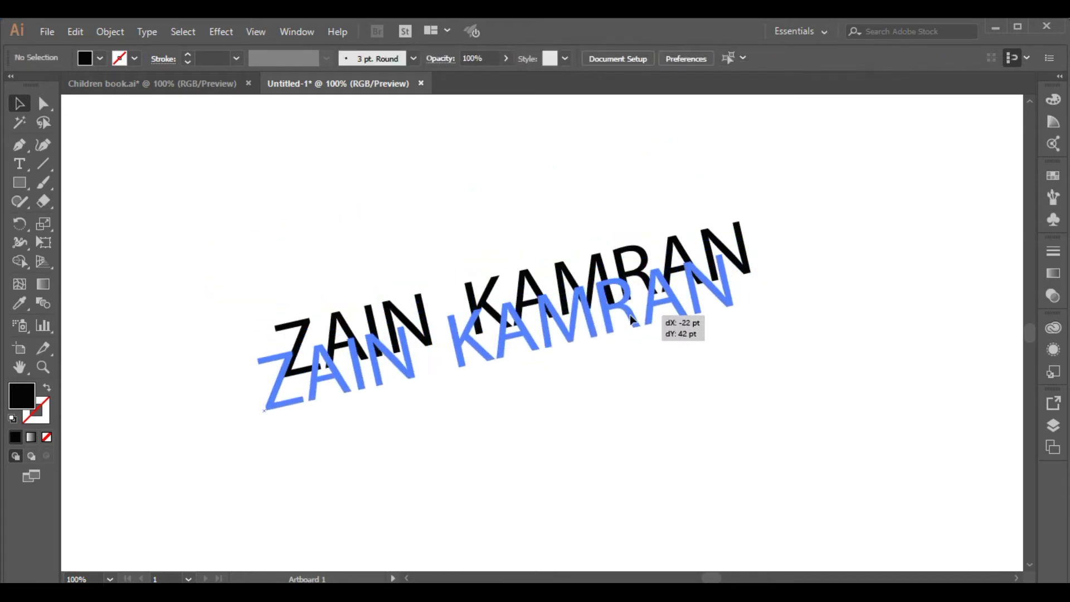
{"action": "left_click_drag", "start_coordinate": [747, 330], "coordinate": [729, 380]}
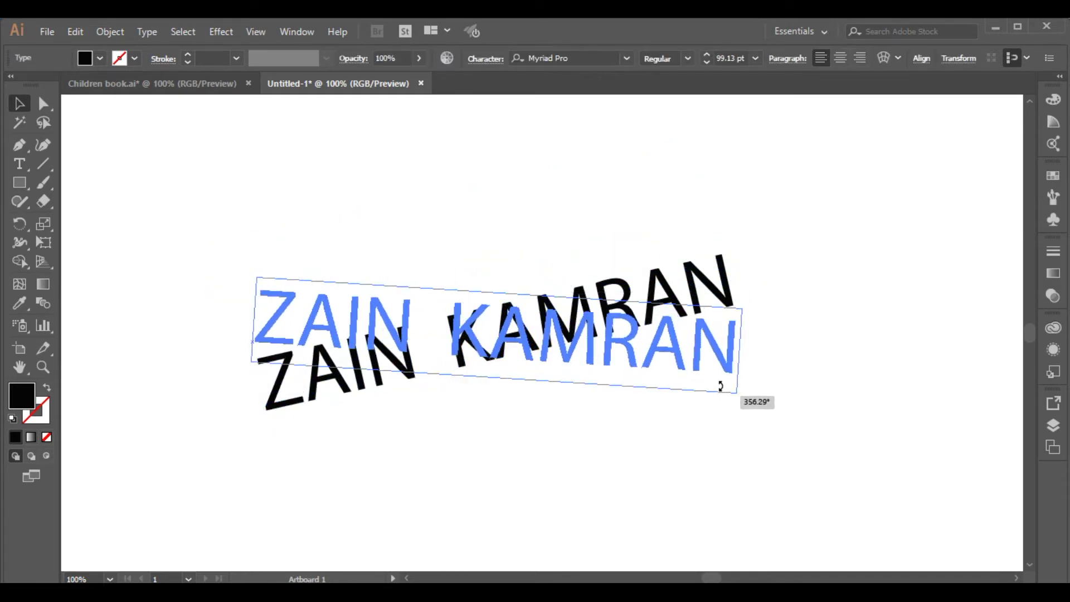
{"action": "left_click", "coordinate": [1053, 274]}
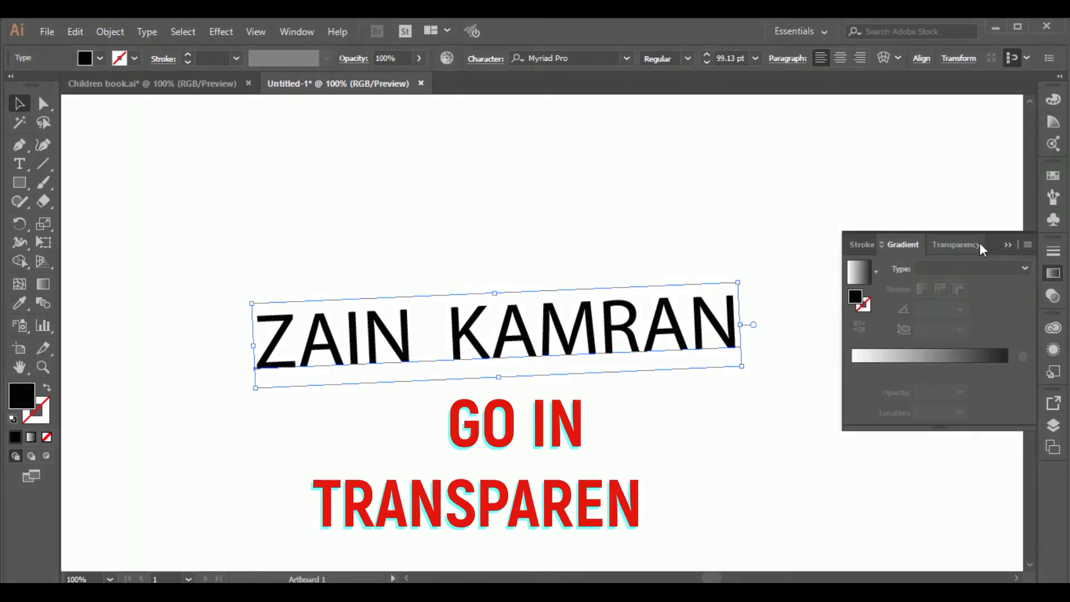
Keep the name text's blend mode Normal and lower its opacity to about 34%.
{"action": "left_click", "coordinate": [864, 542]}
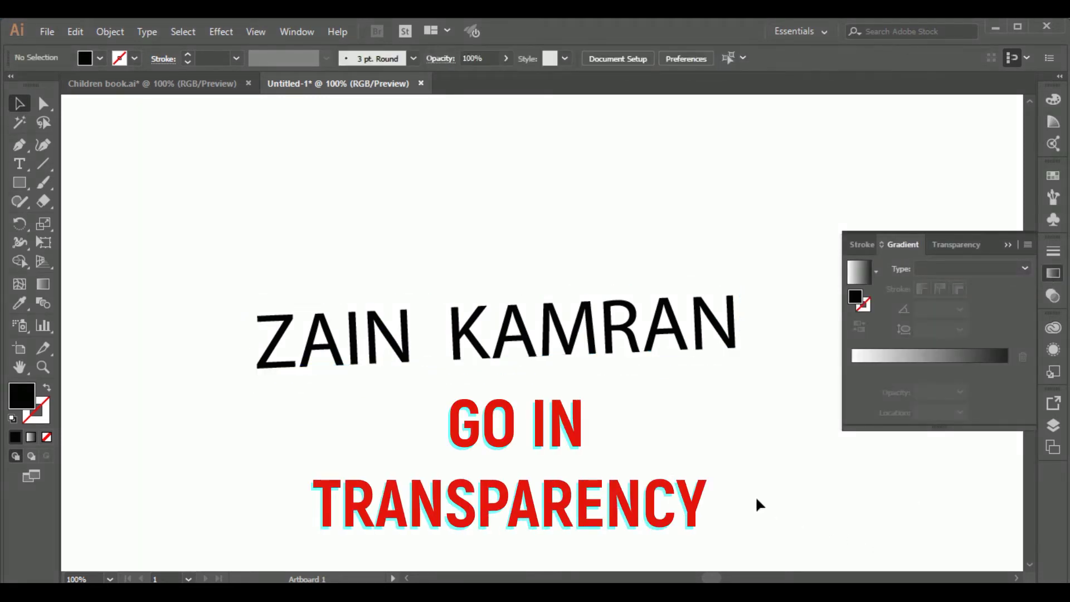
{"action": "left_click", "coordinate": [1008, 245]}
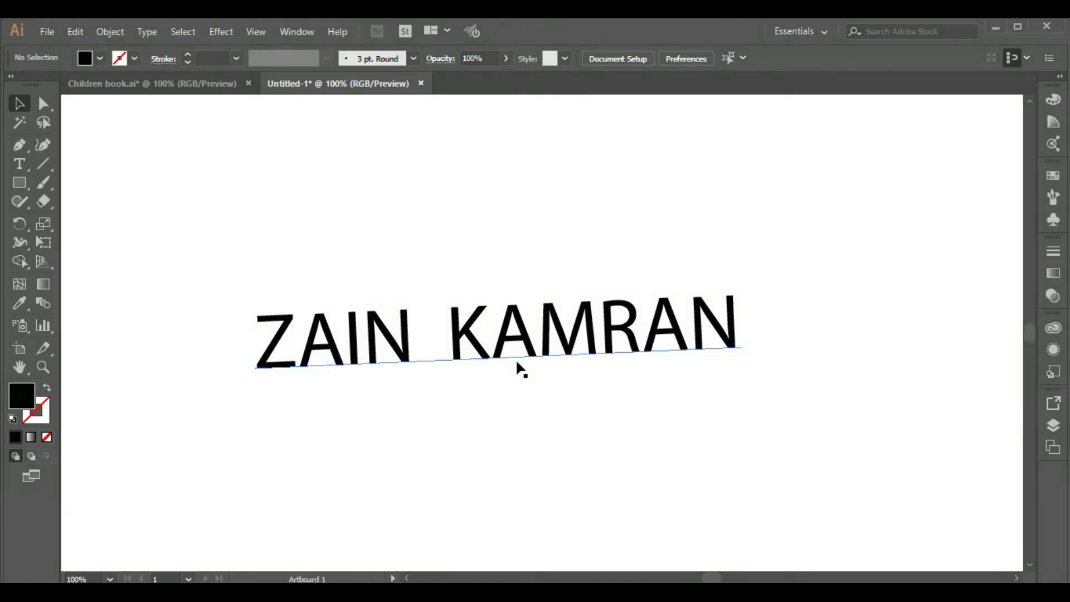
{"action": "left_click", "coordinate": [531, 334]}
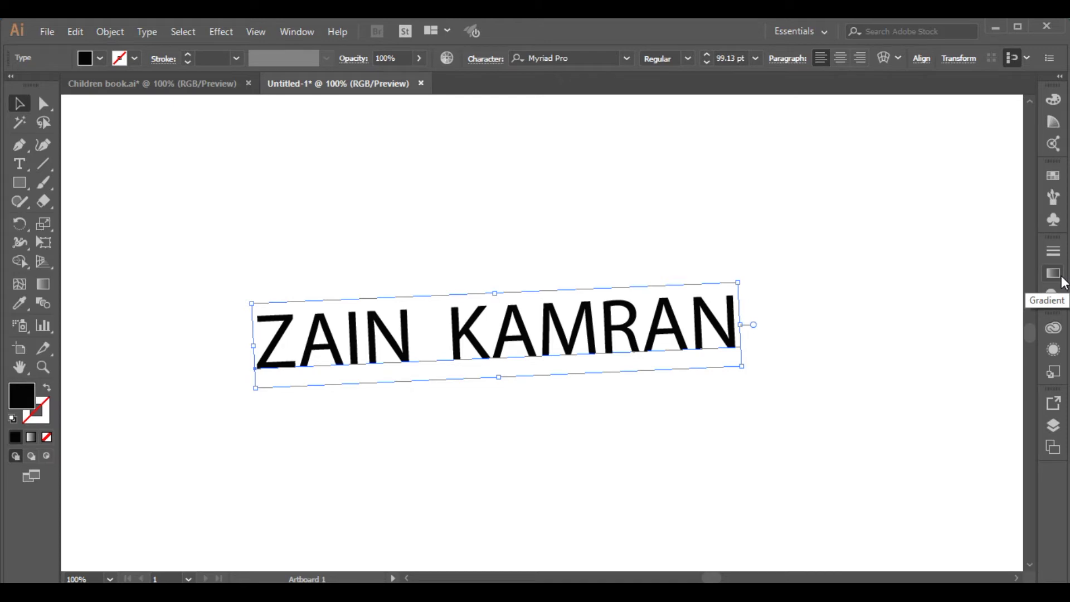
{"action": "left_click", "coordinate": [1061, 277]}
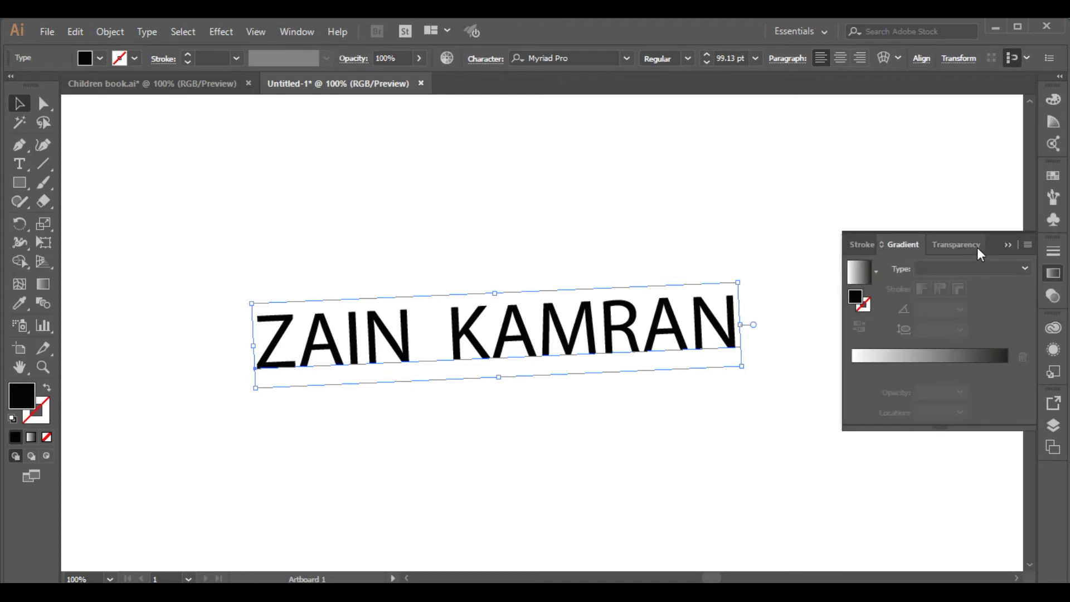
{"action": "left_click", "coordinate": [978, 247]}
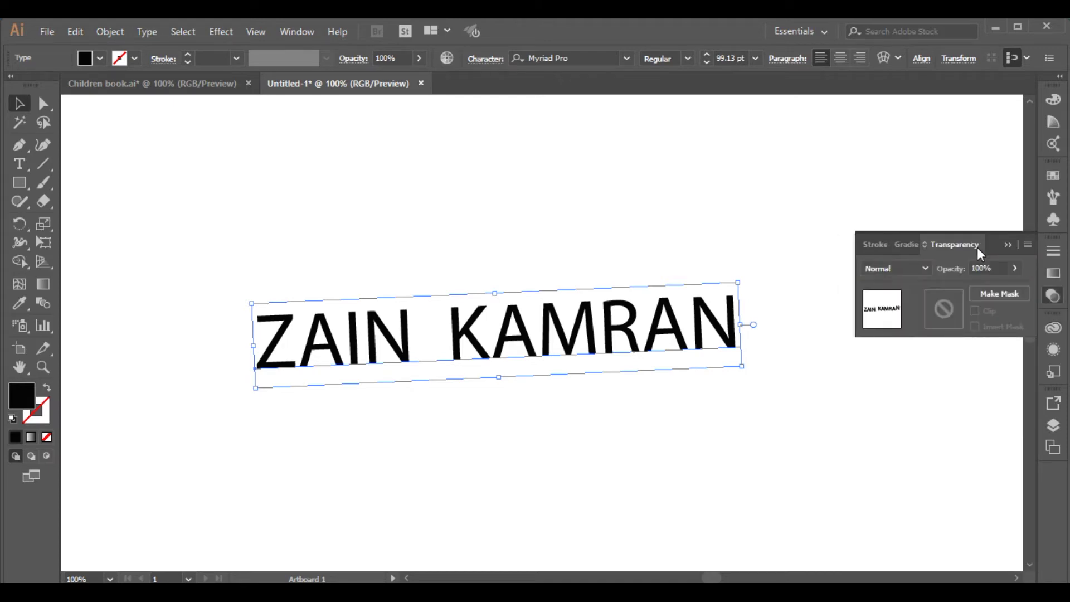
{"action": "left_click", "coordinate": [924, 268]}
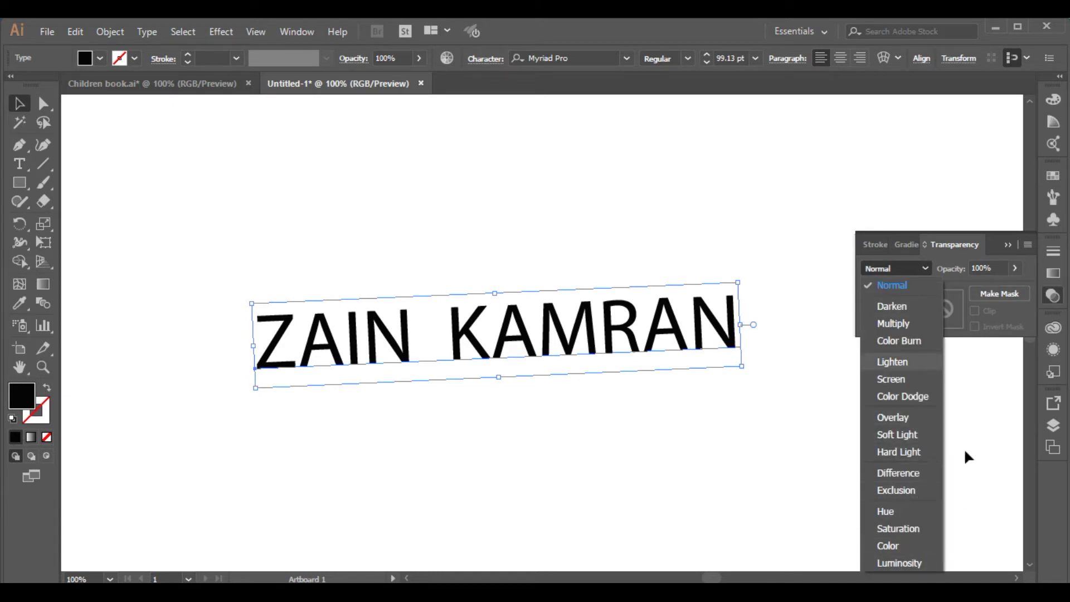
{"action": "left_click", "coordinate": [985, 508]}
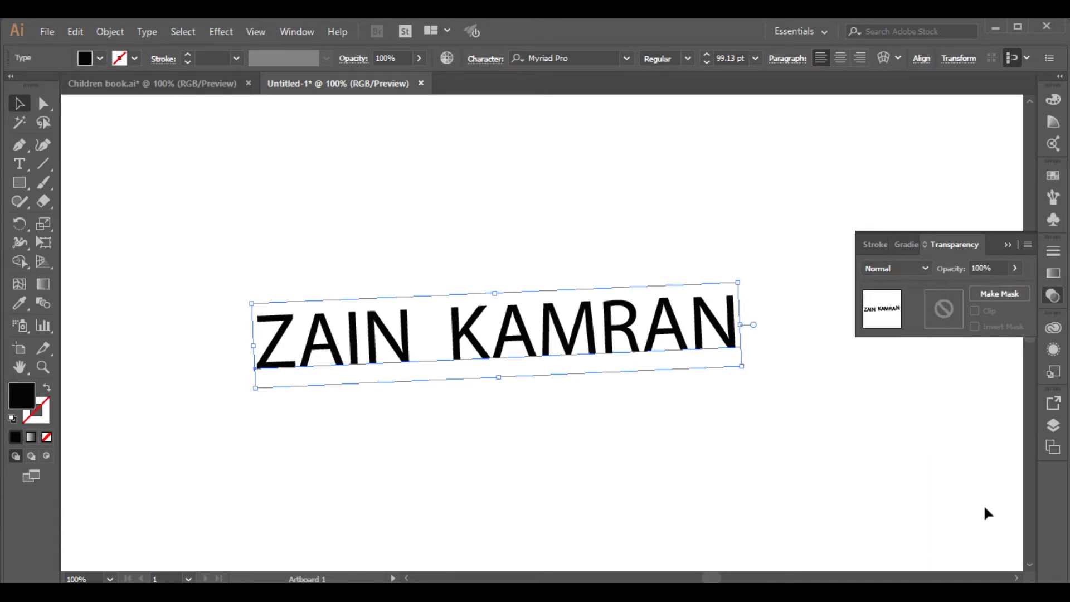
{"action": "left_click", "coordinate": [1015, 270]}
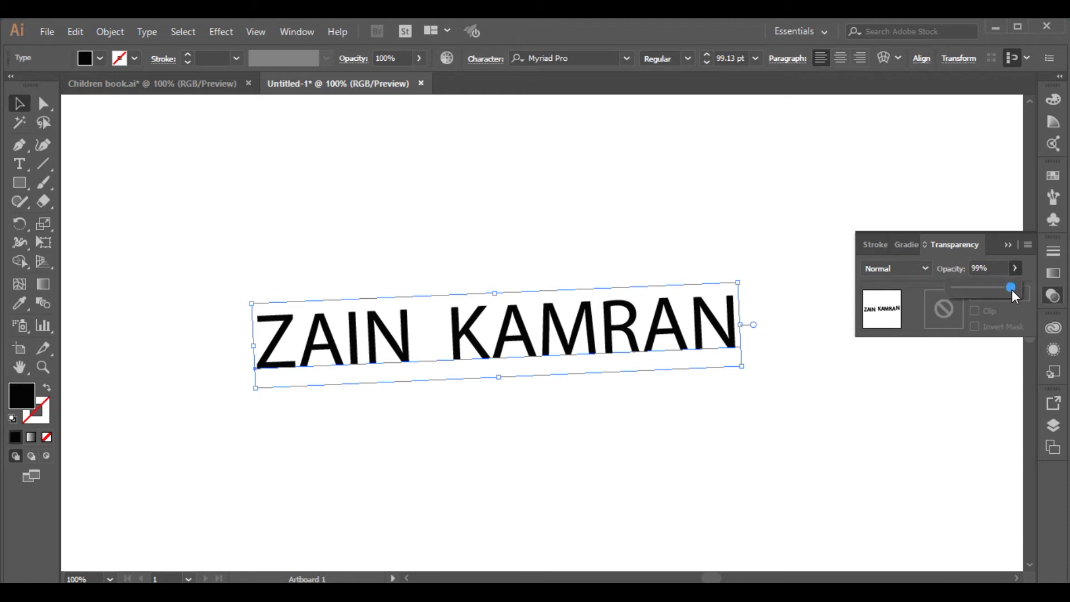
{"action": "left_click_drag", "start_coordinate": [973, 291], "coordinate": [970, 292]}
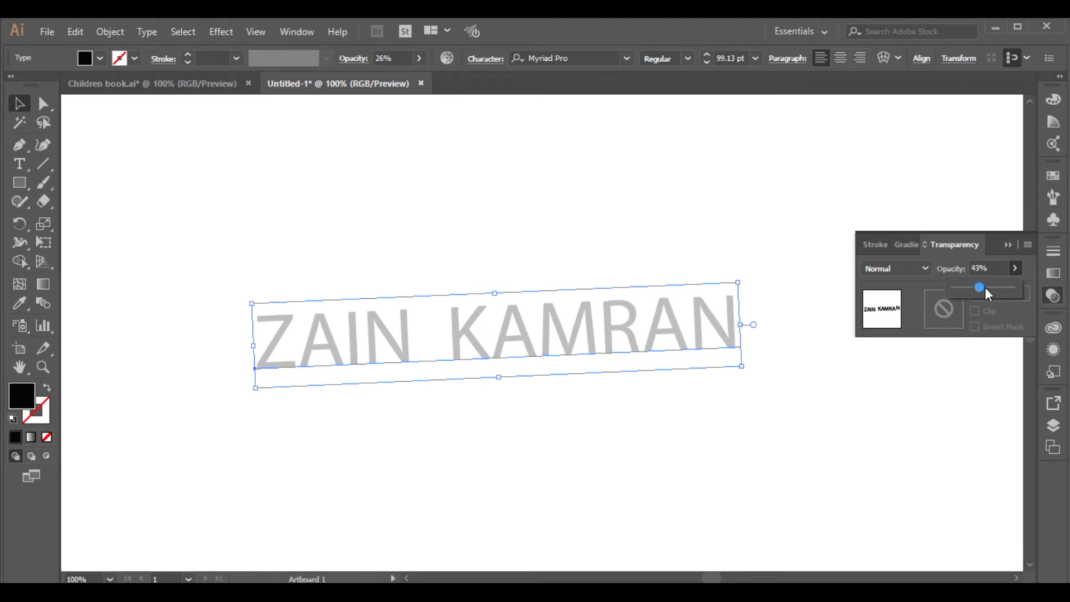
{"action": "left_click_drag", "start_coordinate": [1001, 288], "coordinate": [1001, 288]}
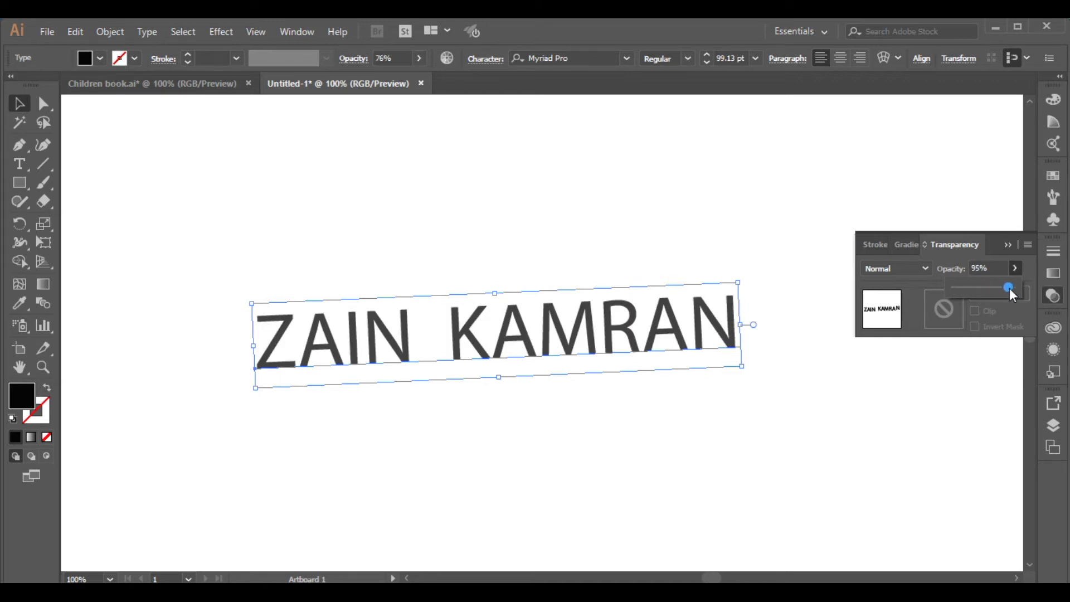
{"action": "left_click_drag", "start_coordinate": [962, 287], "coordinate": [973, 286]}
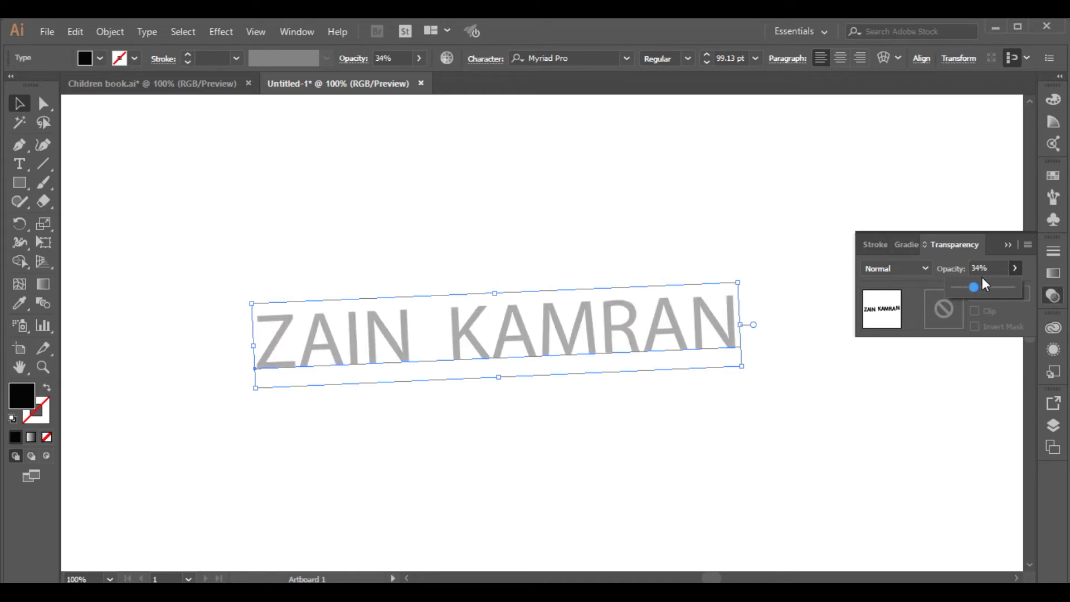
{"action": "left_click", "coordinate": [1012, 243]}
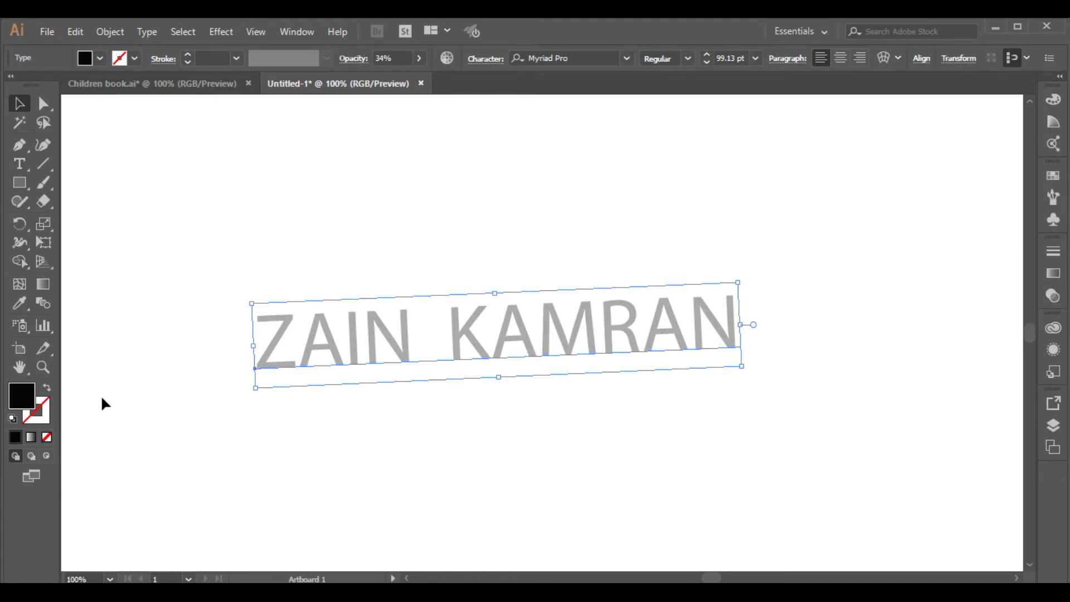
Fill the name text with red F90606, which reads as pink at low opacity.
{"action": "double_click", "coordinate": [18, 390]}
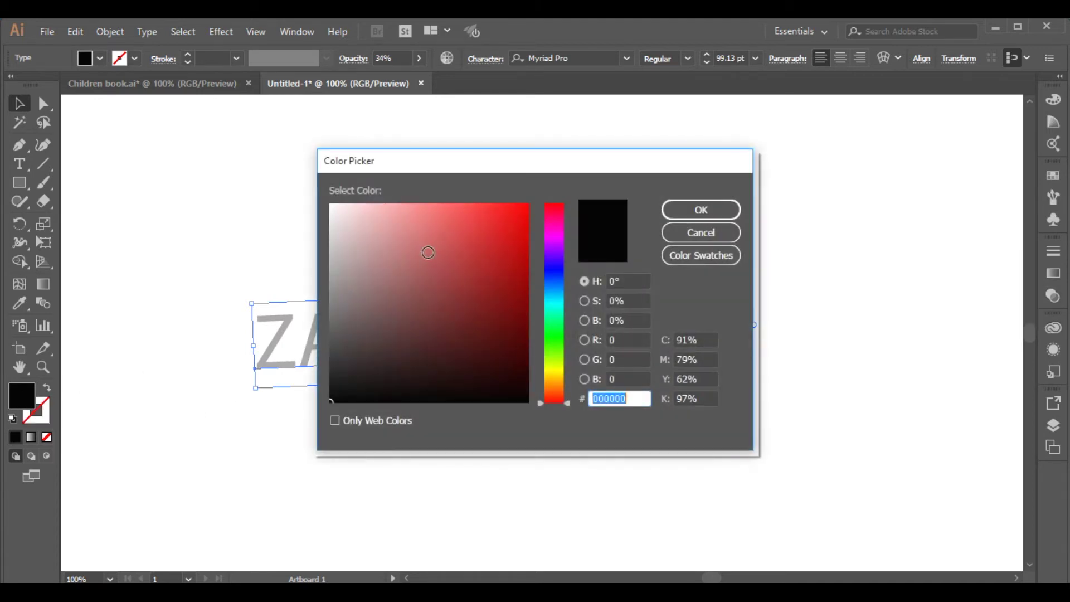
{"action": "left_click", "coordinate": [524, 208]}
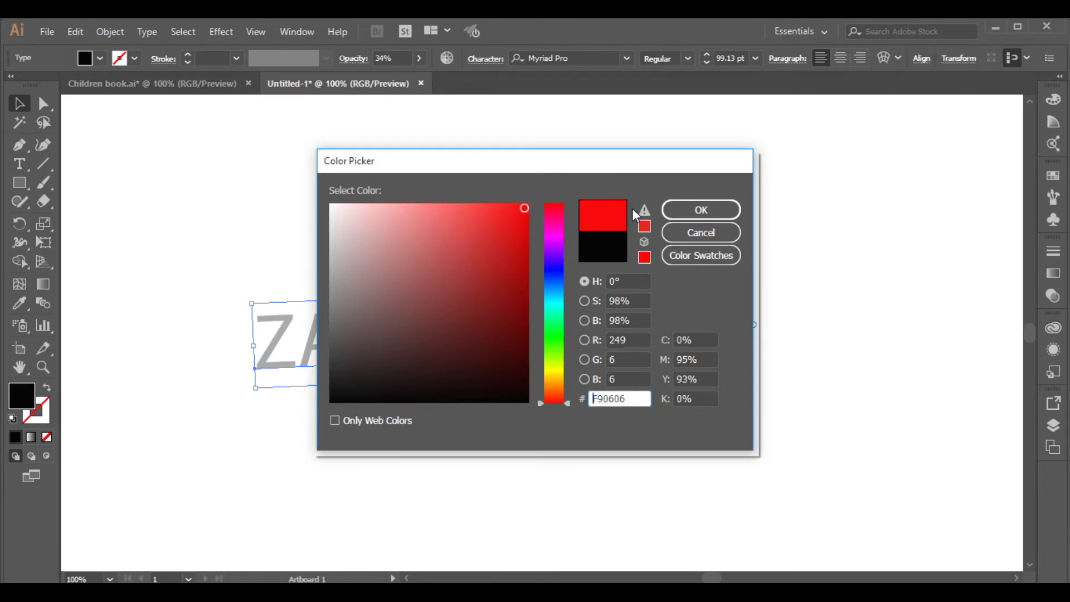
{"action": "left_click", "coordinate": [718, 215]}
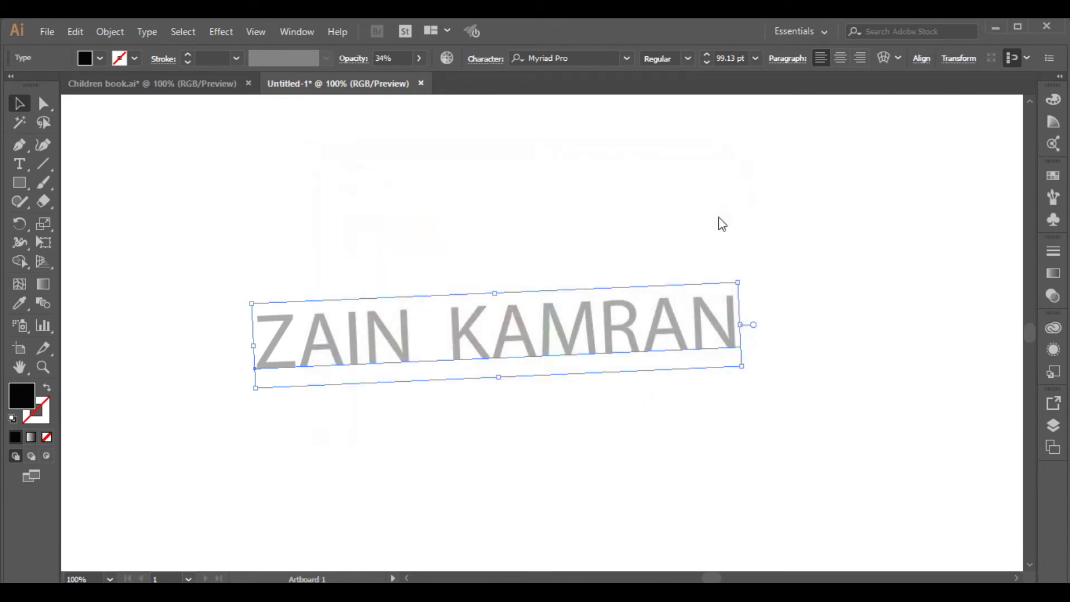
{"action": "left_click", "coordinate": [764, 469]}
Move the name text higher on the artboard and narrow it horizontally.
{"action": "left_click_drag", "start_coordinate": [583, 341], "coordinate": [618, 223]}
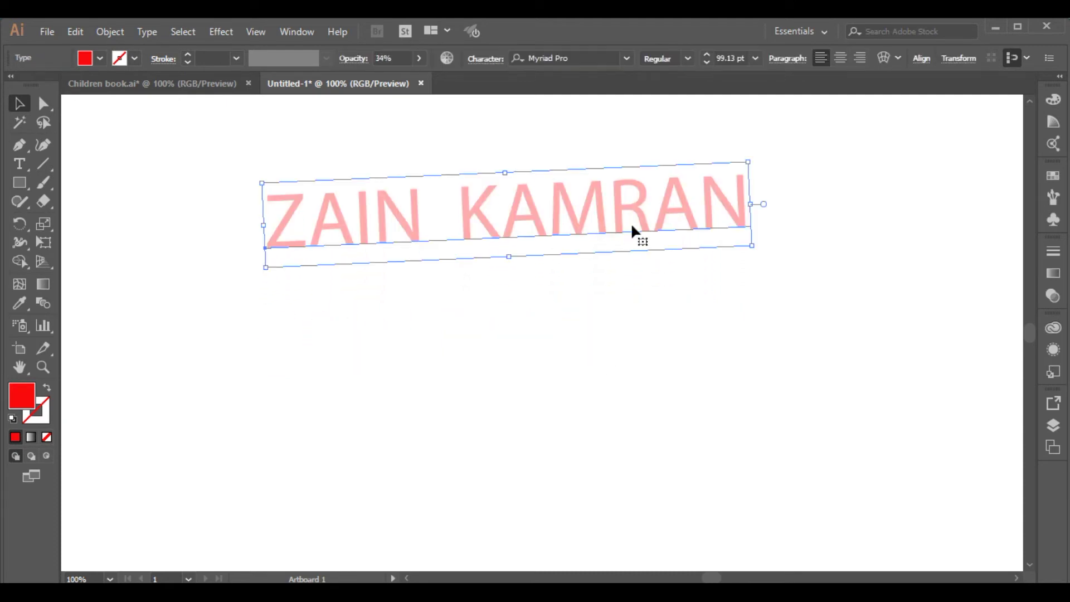
{"action": "left_click_drag", "start_coordinate": [750, 205], "coordinate": [684, 205]}
{"action": "left_click", "coordinate": [631, 399]}
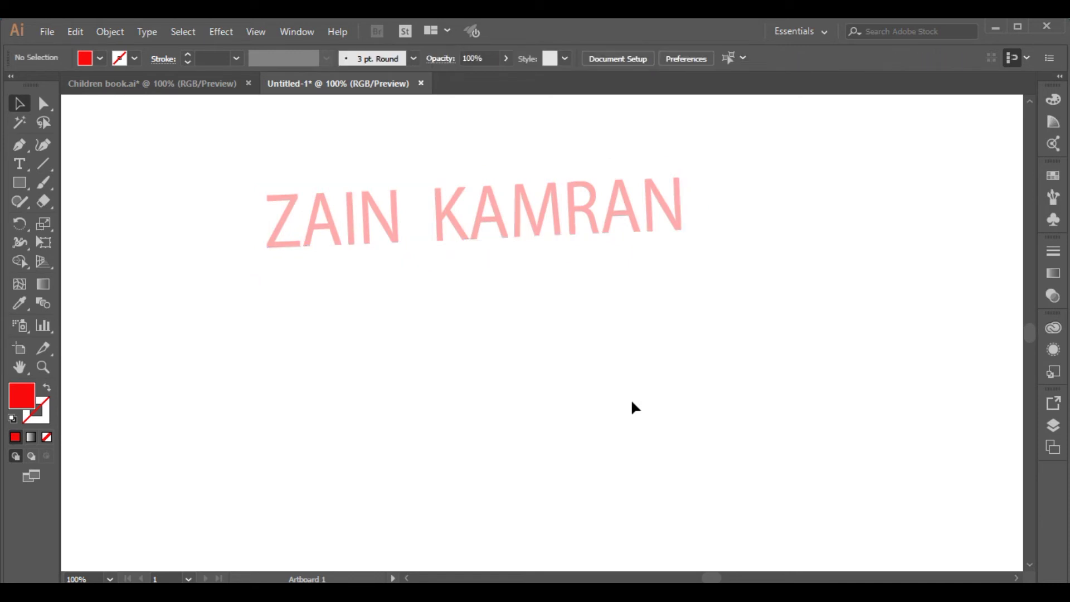
{"action": "left_click", "coordinate": [427, 224]}
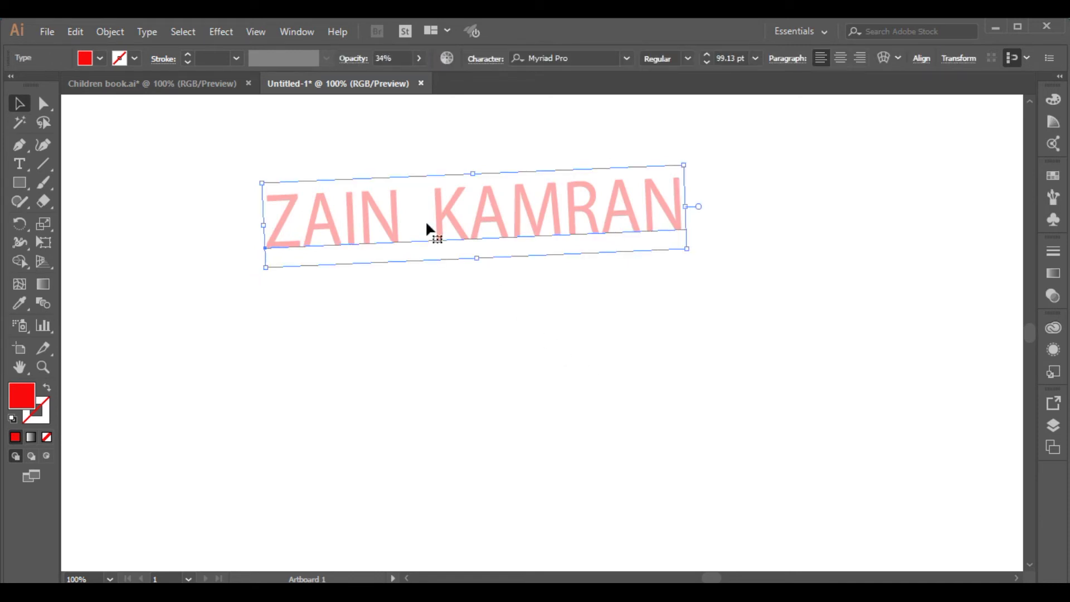
Edit the gap between the two words down to a single space.
{"action": "key", "text": "t"}
{"action": "left_click", "coordinate": [427, 221]}
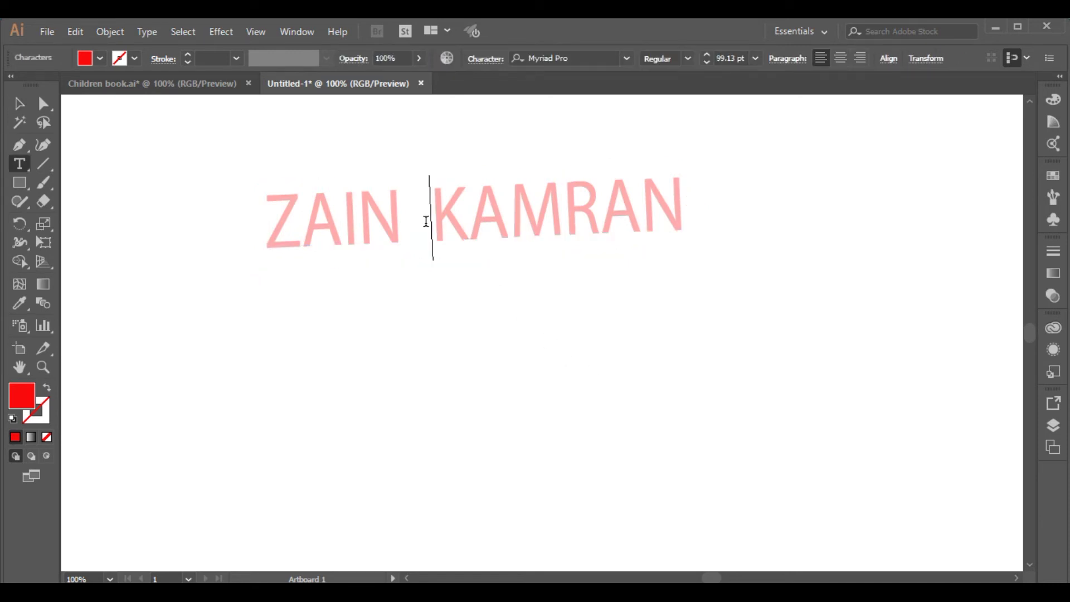
{"action": "key", "text": "Left"}
{"action": "key", "text": "Delete"}
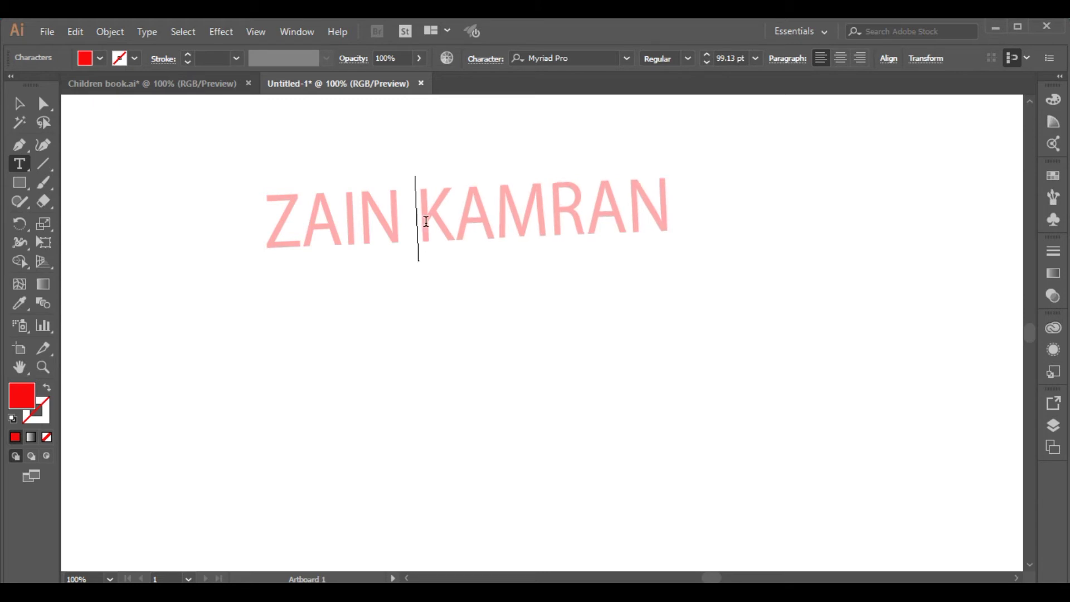
{"action": "key", "text": "BackSpace"}
Move the name text about 22 pt lower on the artboard.
{"action": "left_click", "coordinate": [19, 104]}
{"action": "left_click_drag", "start_coordinate": [396, 233], "coordinate": [398, 255]}
{"action": "left_click", "coordinate": [520, 377]}
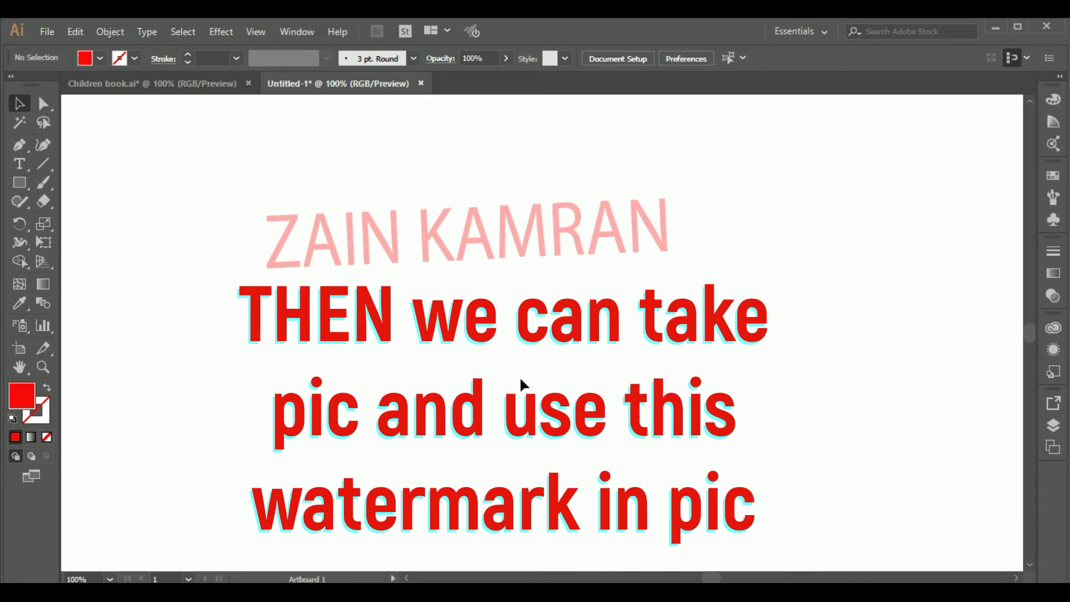
{"action": "left_click", "coordinate": [204, 89]}
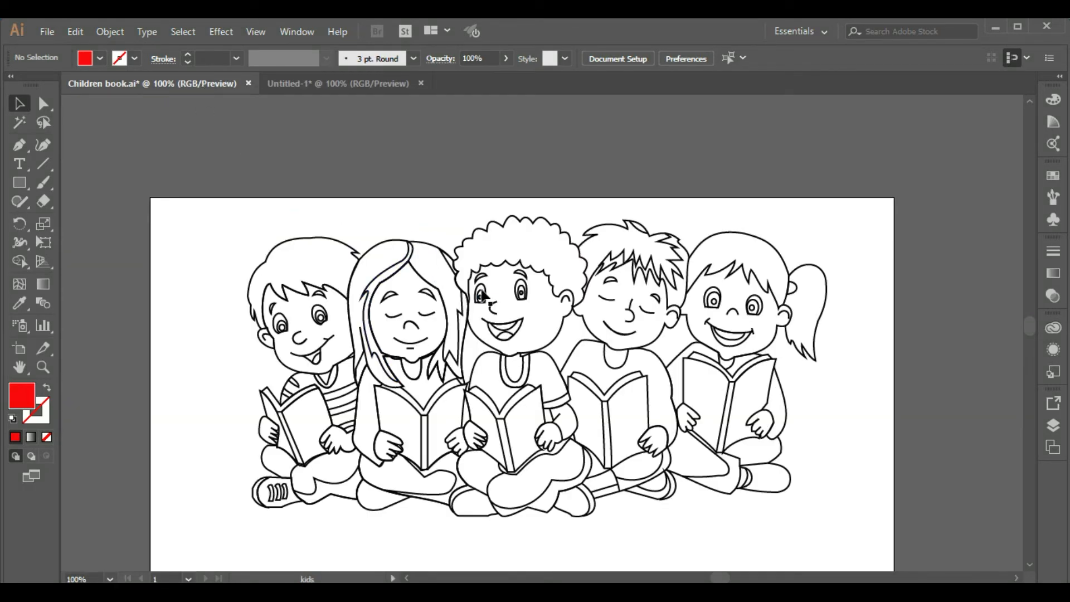
Copy the name text onto the Children book artwork, scale it to about 171 pt, tilt it 8°.
{"action": "left_click", "coordinate": [374, 78]}
{"action": "left_click_drag", "start_coordinate": [496, 259], "coordinate": [303, 139]}
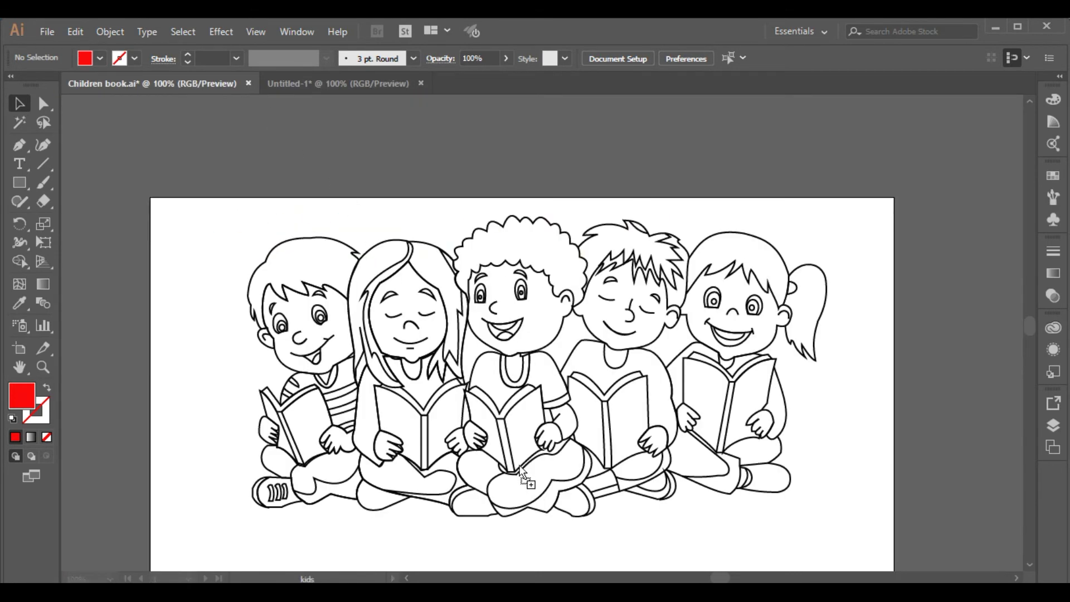
{"action": "left_click_drag", "start_coordinate": [530, 477], "coordinate": [511, 404]}
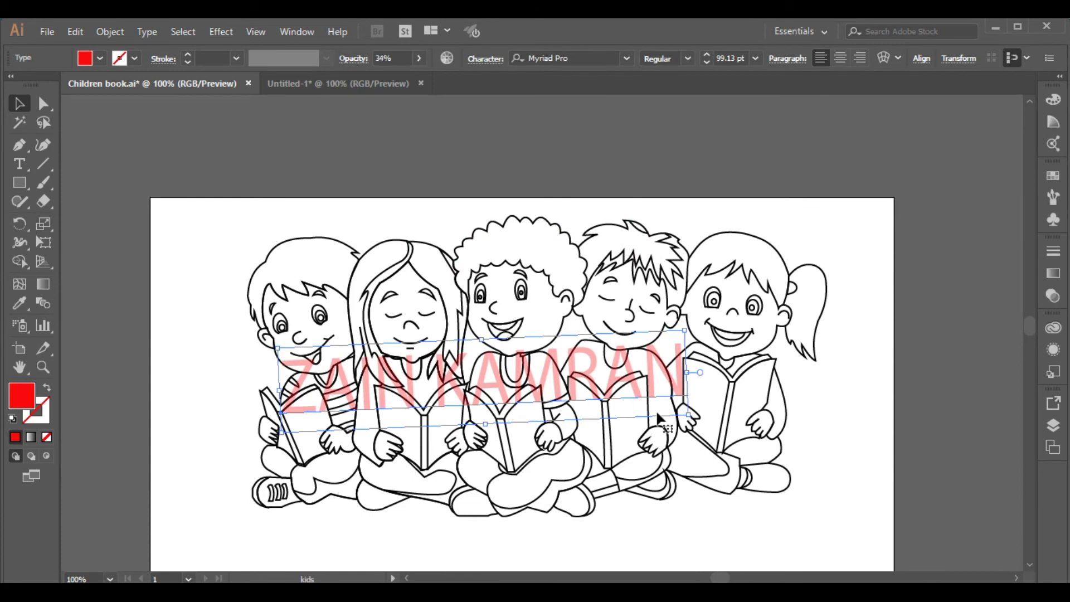
{"action": "left_click_drag", "start_coordinate": [690, 413], "coordinate": [846, 534]}
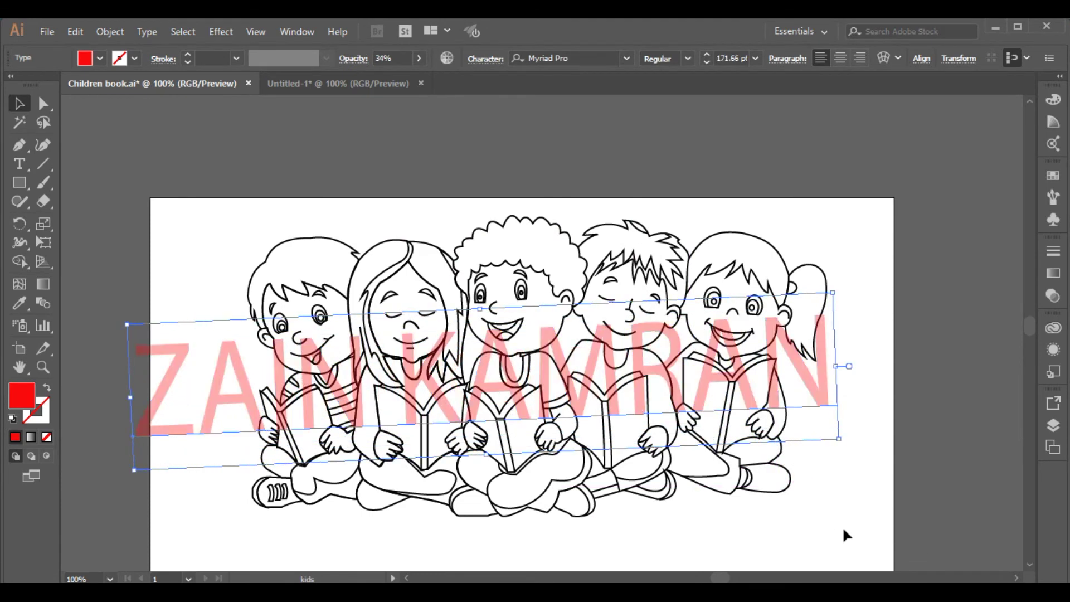
{"action": "left_click_drag", "start_coordinate": [842, 446], "coordinate": [870, 414]}
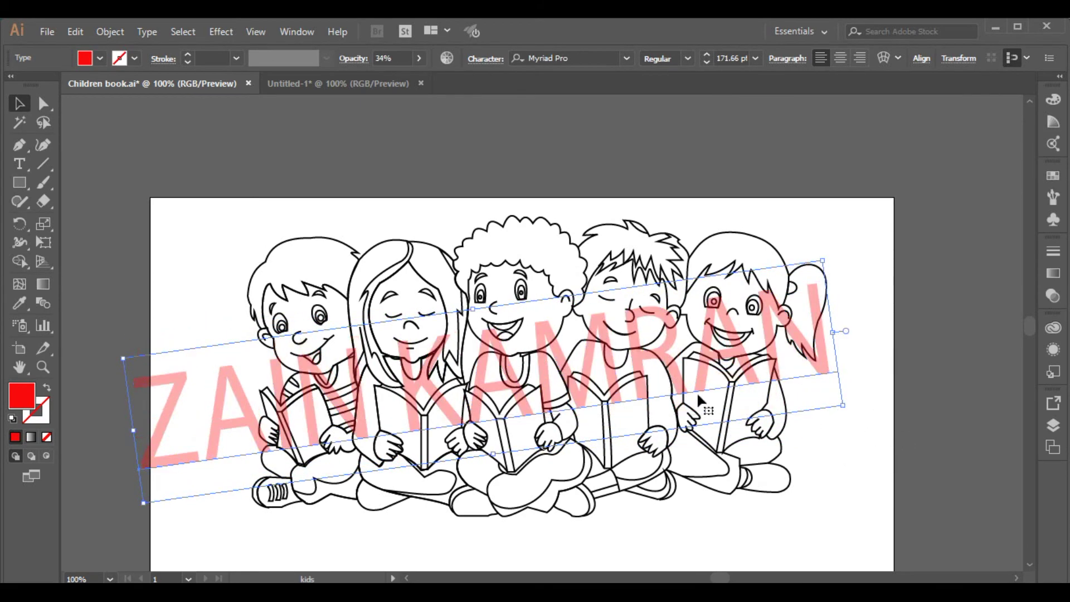
Move the watermark lower, Alt-drag a copy 78 pt up, and Ctrl+D a third row.
{"action": "left_click_drag", "start_coordinate": [683, 389], "coordinate": [761, 498]}
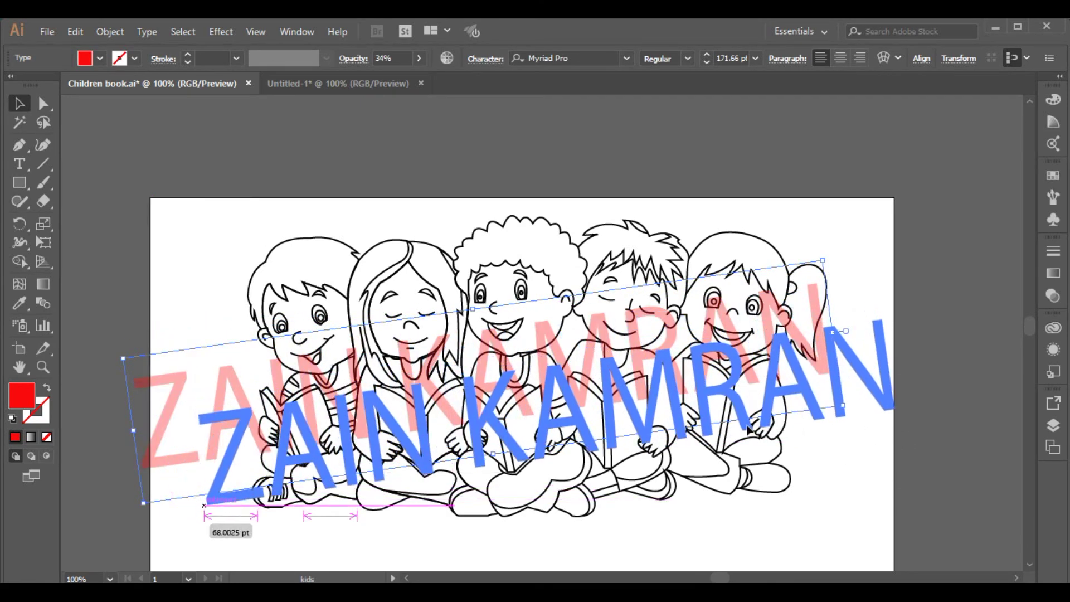
{"action": "left_click_drag", "start_coordinate": [761, 495], "coordinate": [752, 482]}
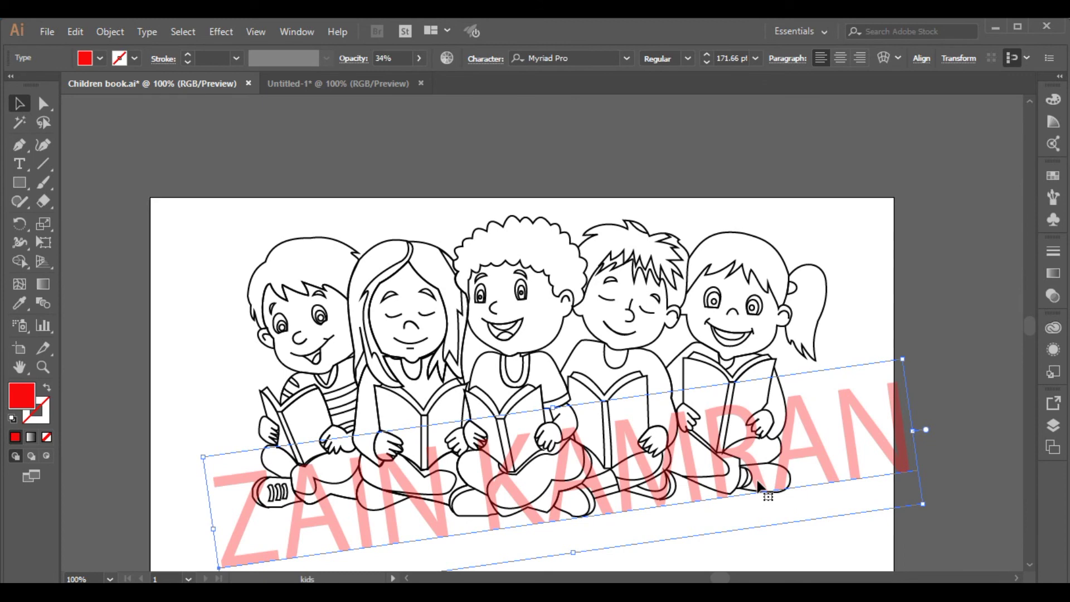
{"action": "left_click_drag", "start_coordinate": [757, 482], "coordinate": [751, 403]}
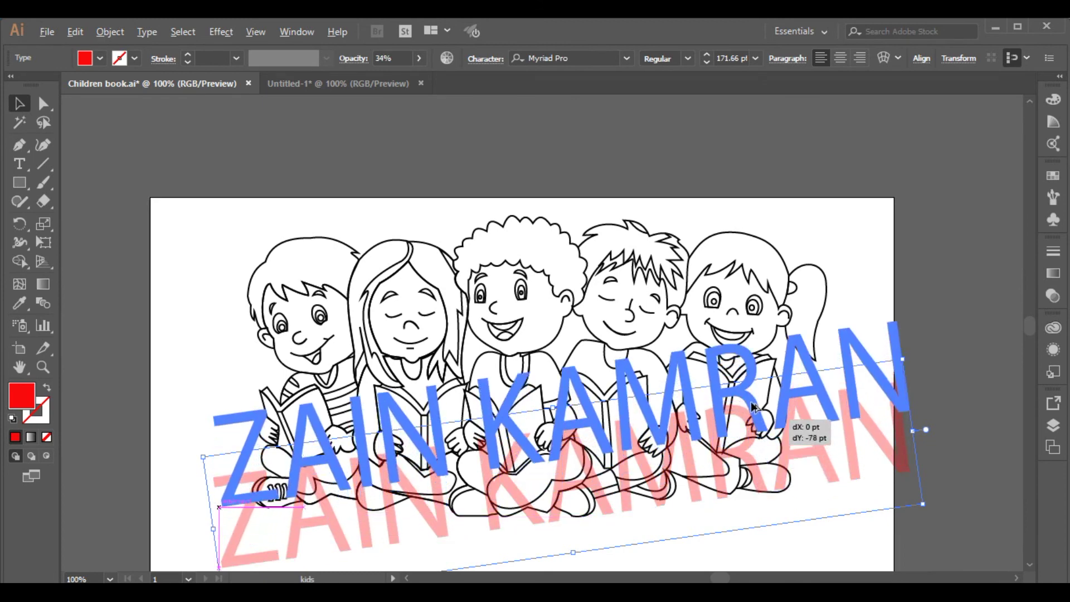
{"action": "left_click_drag", "start_coordinate": [753, 407], "coordinate": [744, 393]}
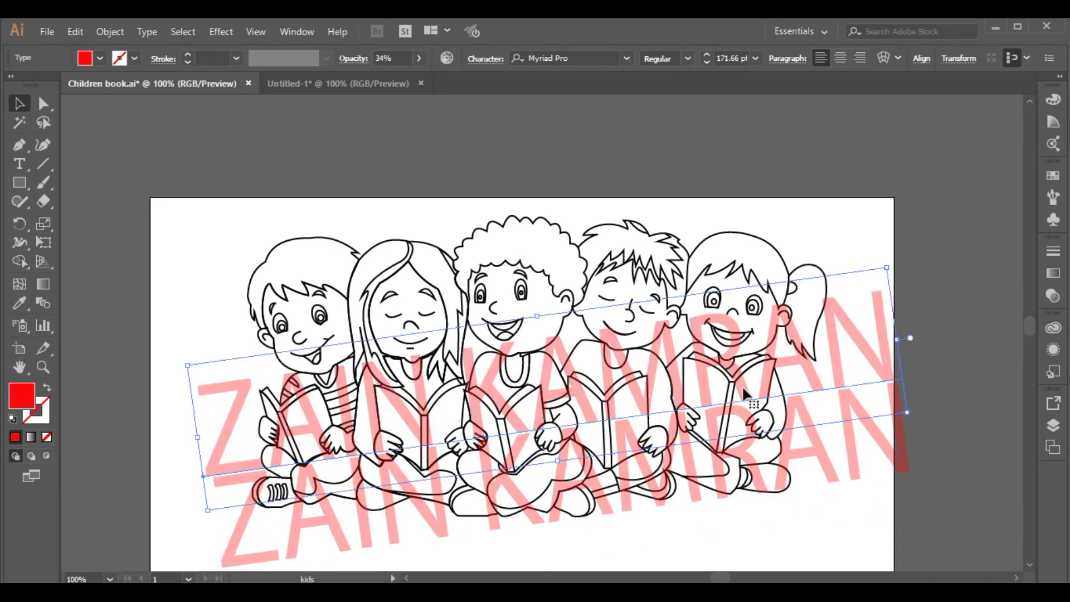
{"action": "key", "text": "ctrl+shift+a"}
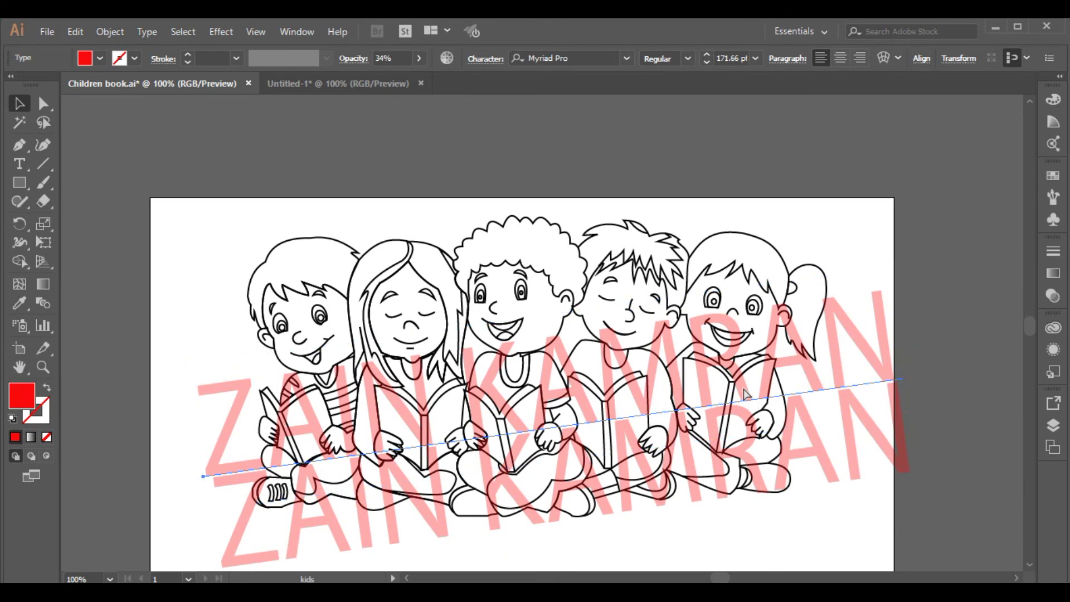
{"action": "key", "text": "ctrl+d"}
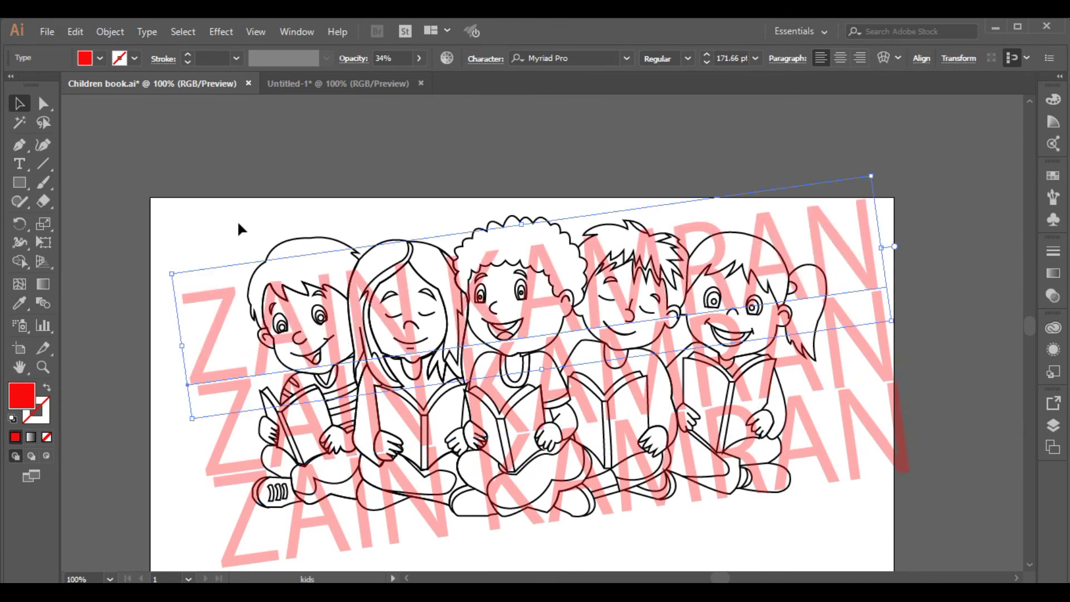
{"action": "left_click", "coordinate": [236, 223]}
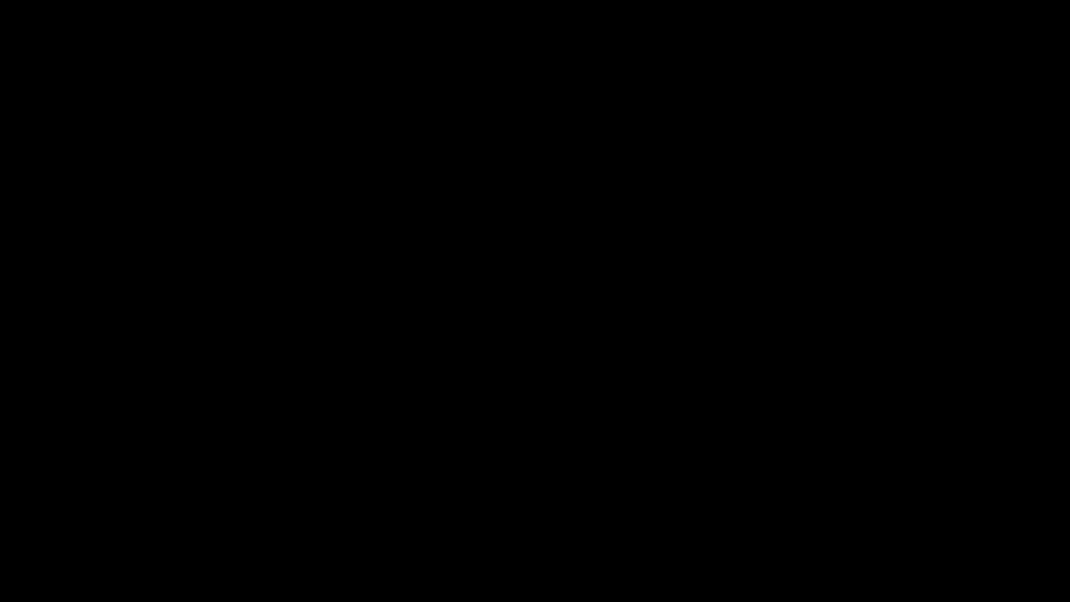